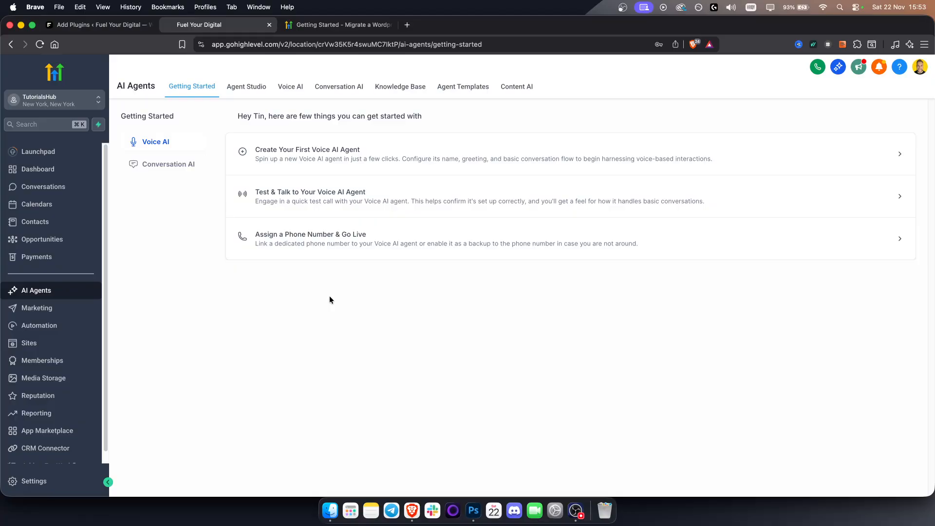
- Open the Relax Spa agent from the agents list of Conversation AI
click(340, 92)
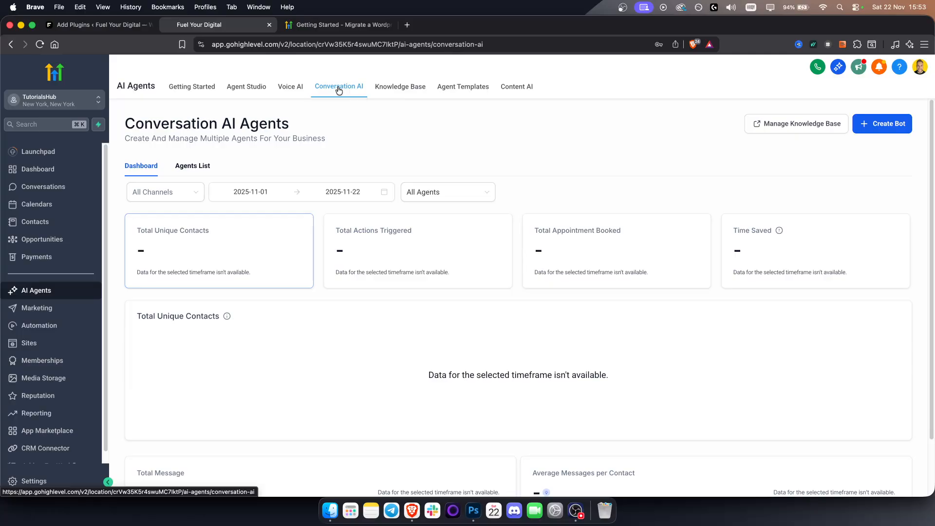
scroll(324, 240, down, 3)
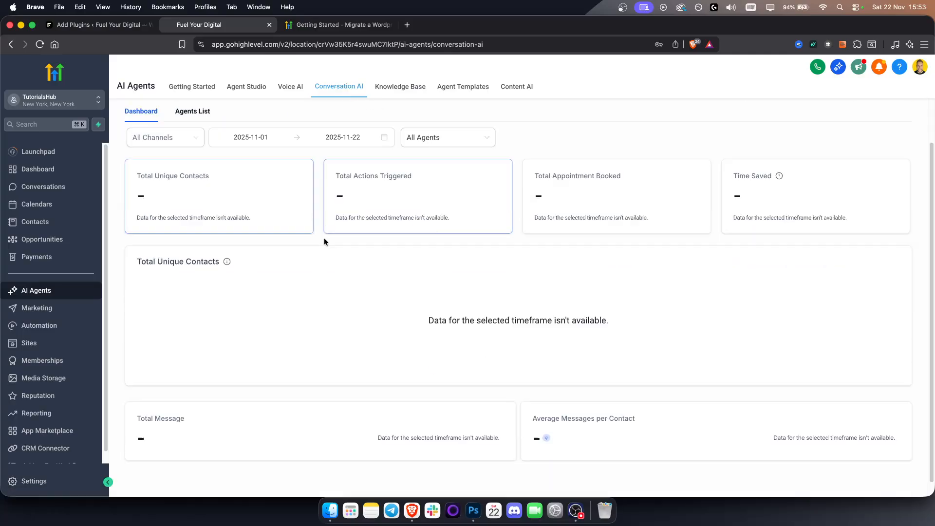
scroll(206, 192, up, 3)
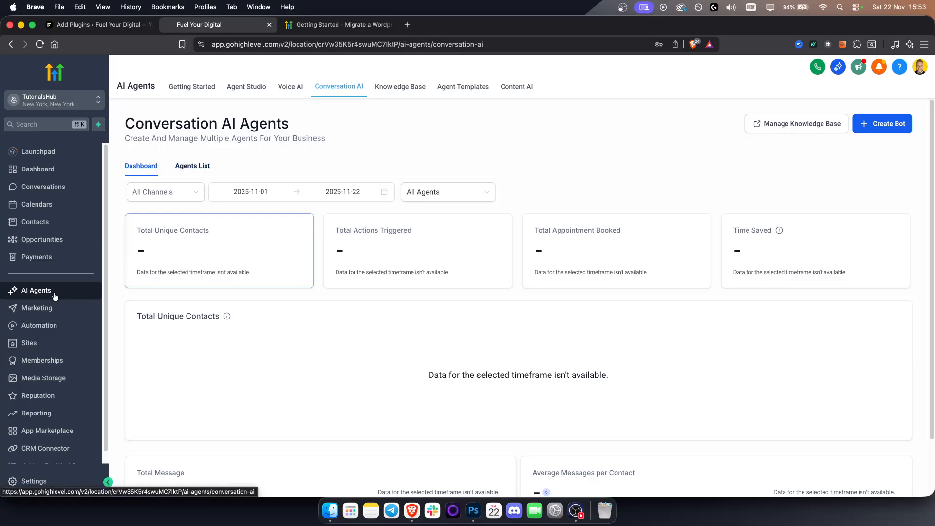
click(190, 166)
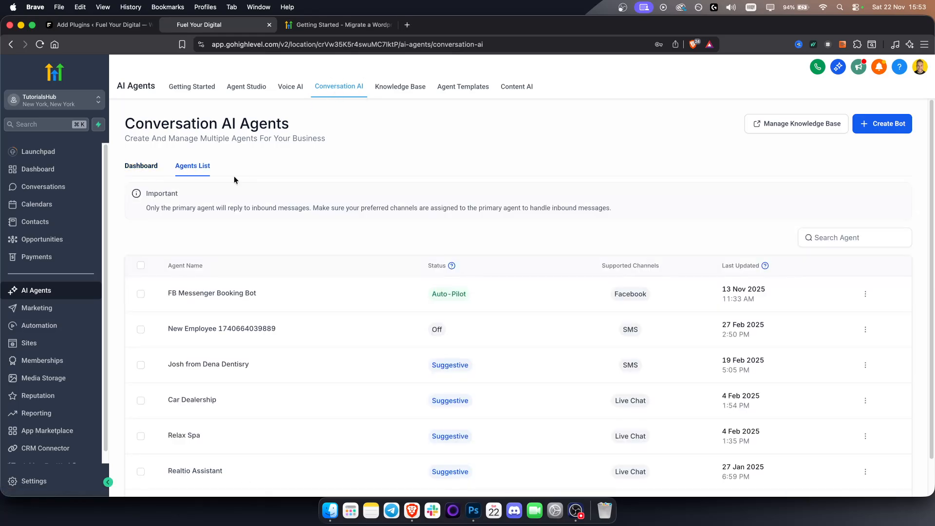
scroll(263, 282, down, 3)
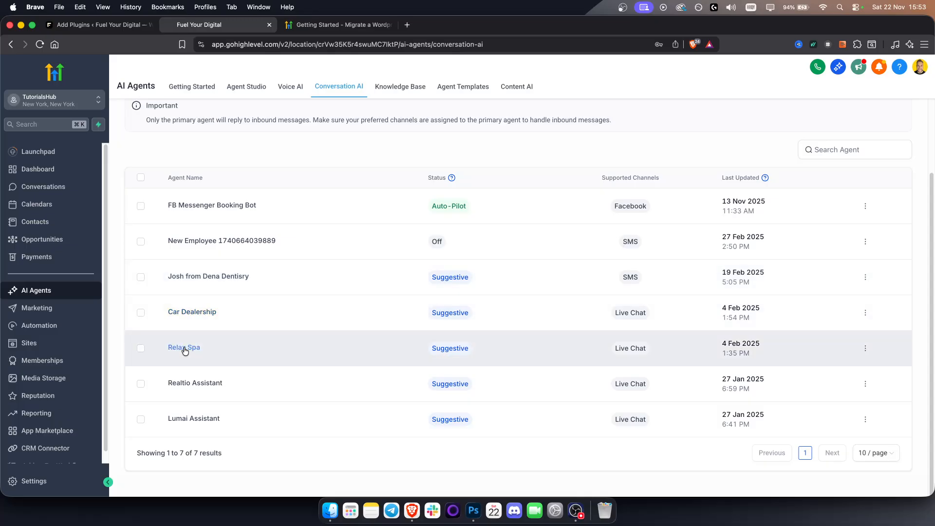
click(184, 348)
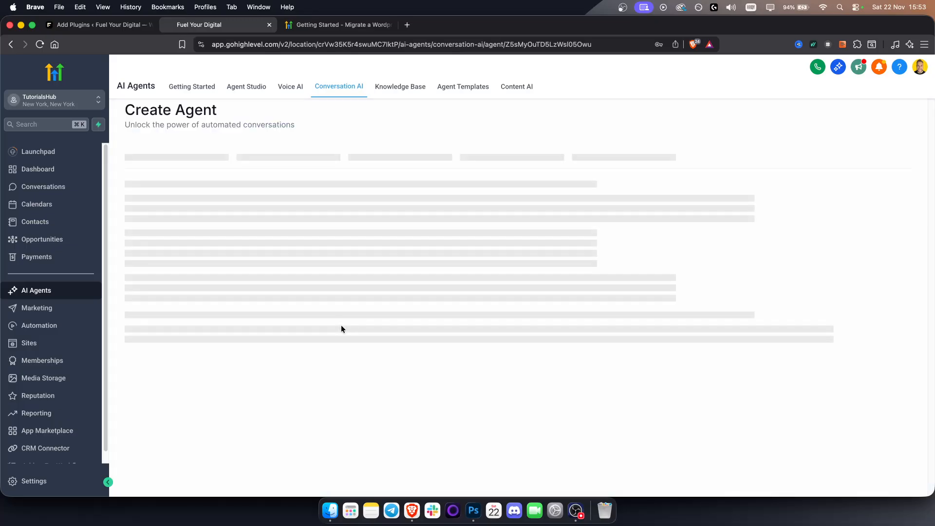
- Look through the Relax Spa bot's settings and its training page
scroll(163, 298, down, 5)
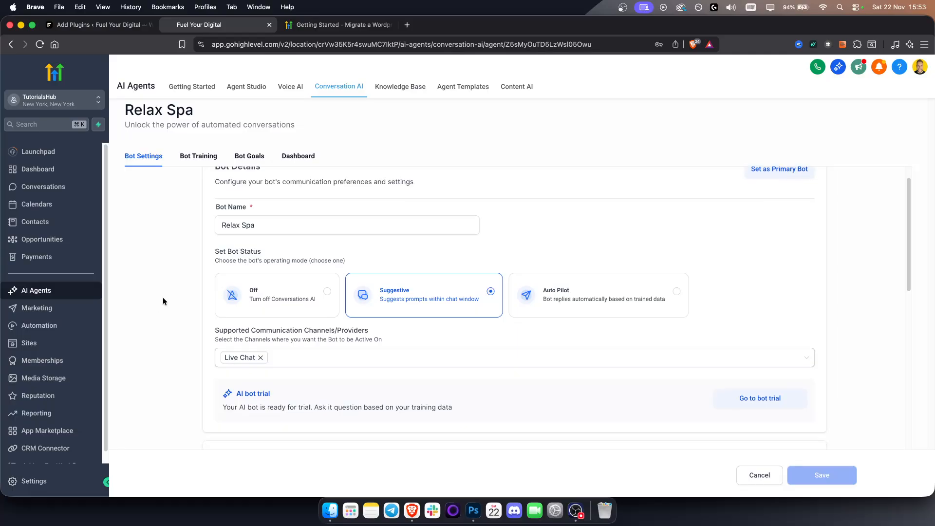
scroll(314, 359, down, 5)
scroll(364, 346, down, 3)
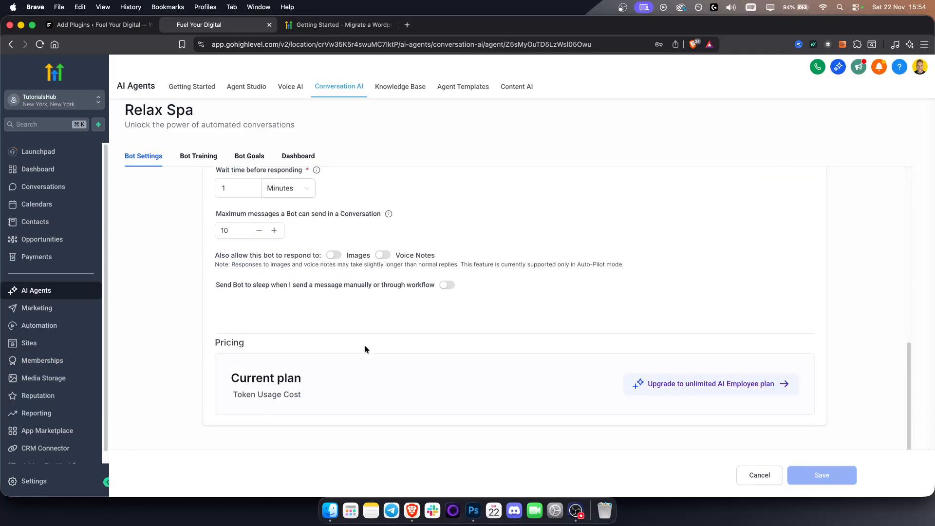
scroll(365, 345, up, 10)
click(207, 164)
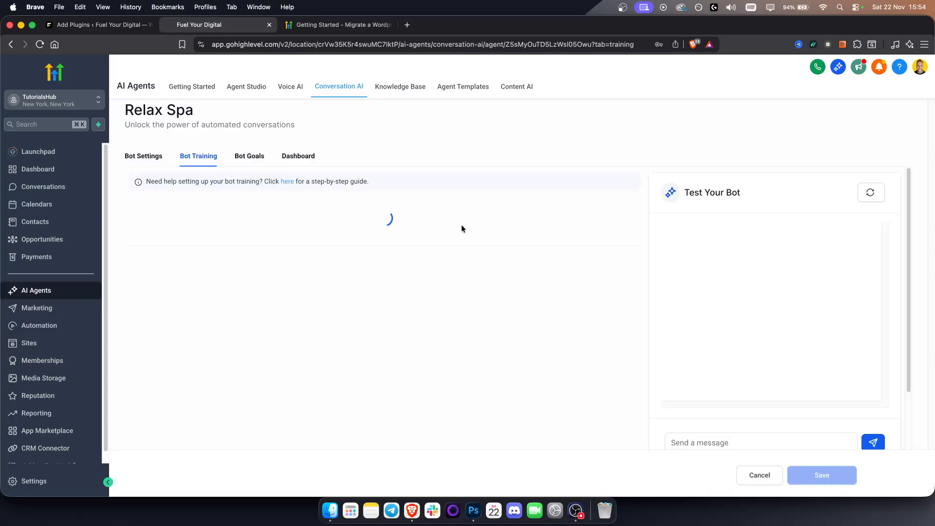
- Go to the bot's goals and start setting up a Trigger a Workflow action
click(247, 157)
scroll(372, 262, down, 6)
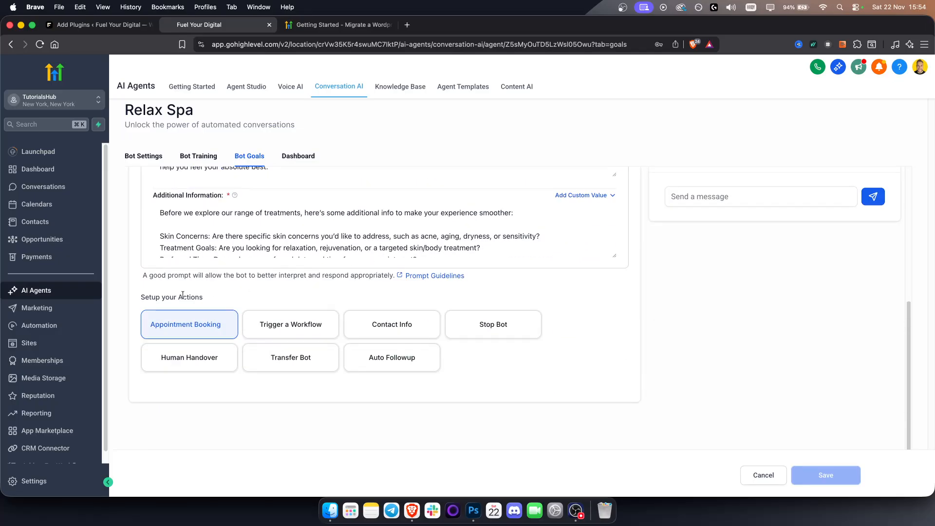
triple_click(183, 295)
click(263, 297)
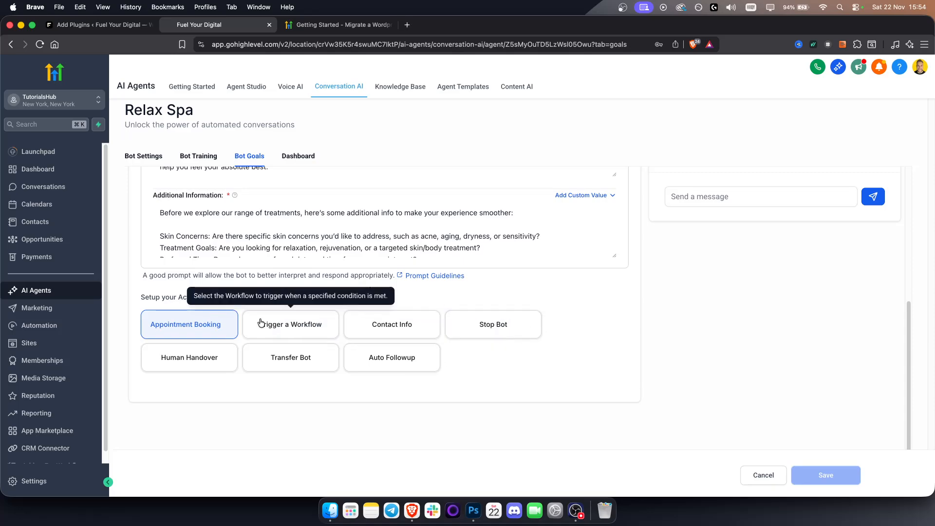
click(289, 325)
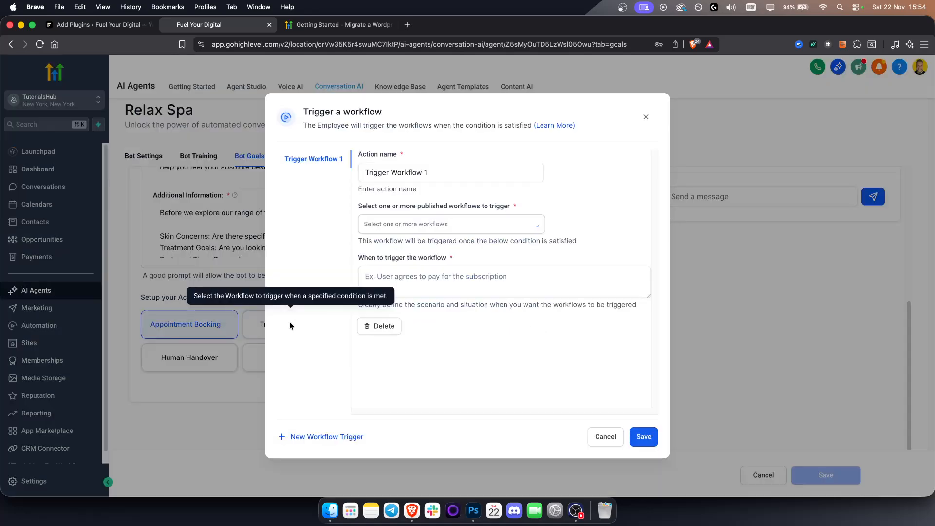
- Name the workflow trigger action "Send an Info Email"
click(454, 173)
drag(482, 172, 340, 170)
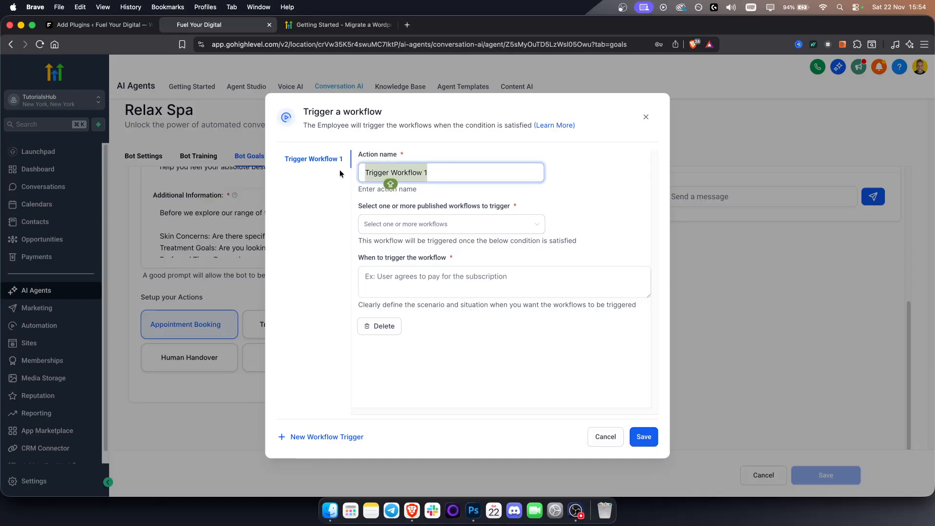
click(469, 171)
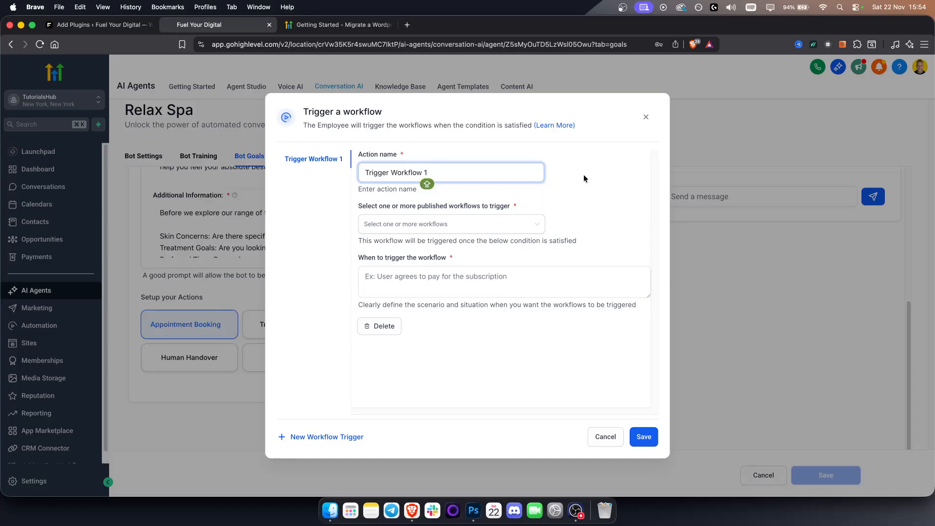
drag(445, 173, 346, 173)
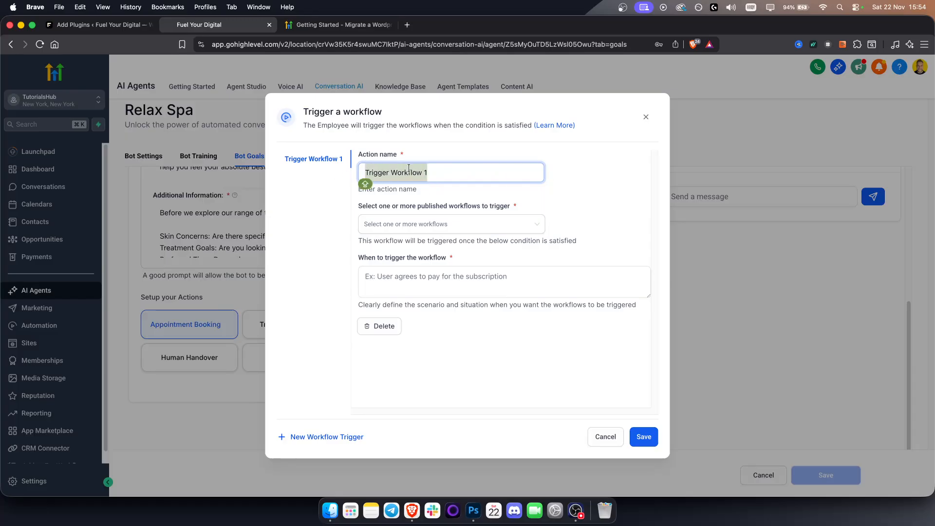
text(E)
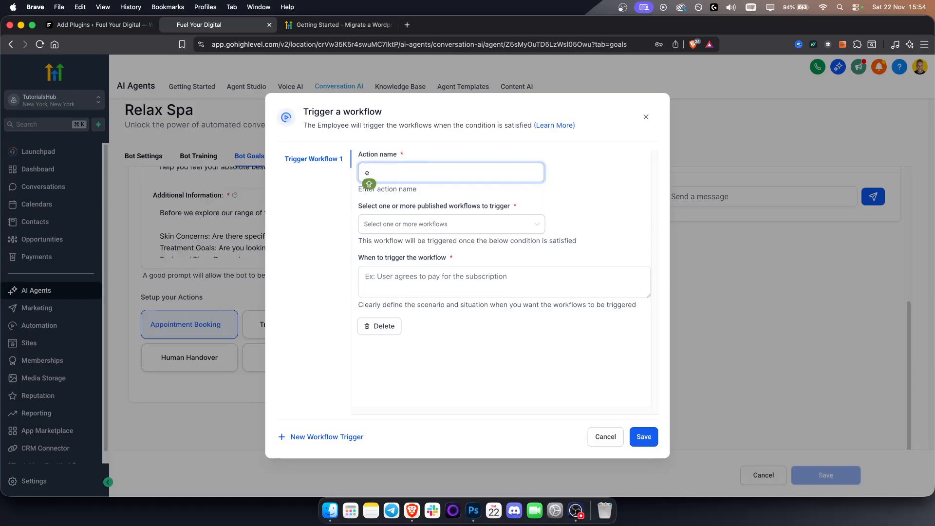
text(mail)
key(BackSpace)
key(BackSpace)
key(BackSpace)
key(BackSpace)
key(BackSpace)
text(Send an Info eMAI)
key(BackSpace)
key(BackSpace)
key(BackSpace)
key(BackSpace)
text(Emai)
click(393, 269)
click(511, 220)
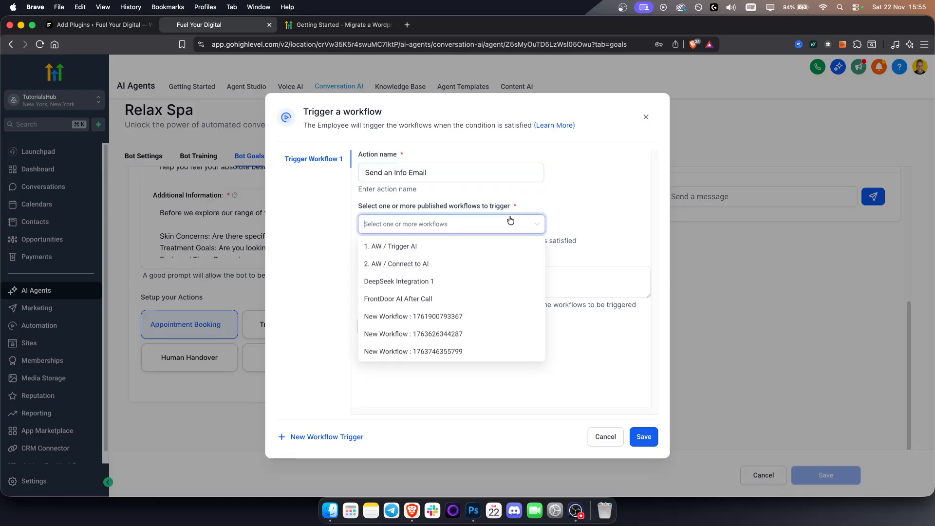
click(442, 317)
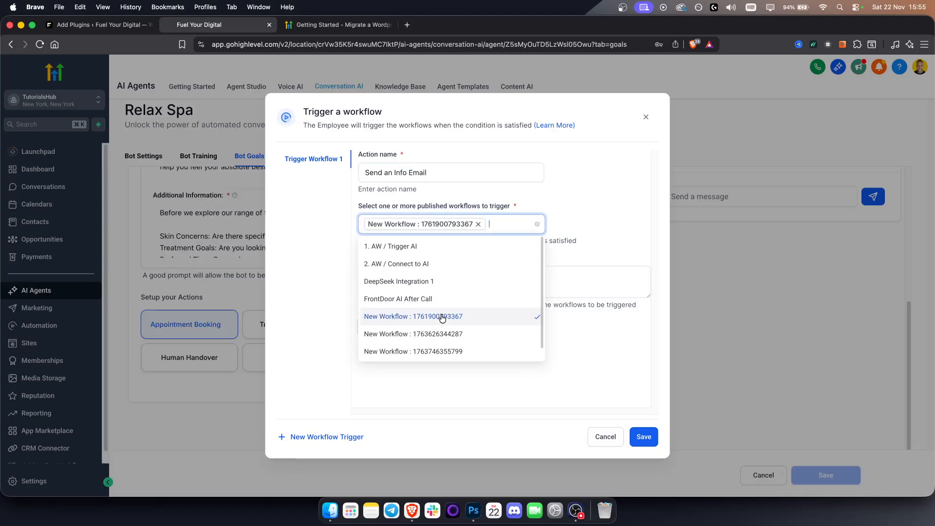
click(592, 215)
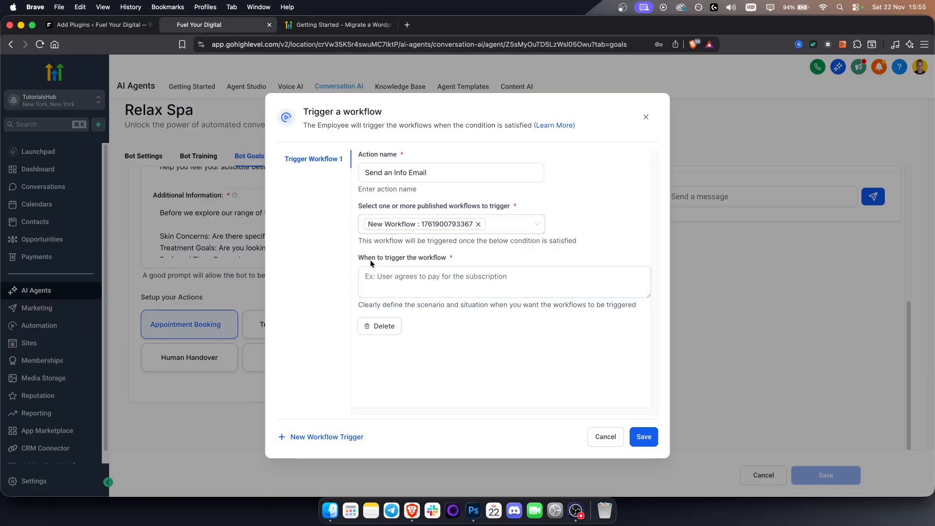
- Enter the trigger condition "When user wants to know more about our property portfolio."
click(440, 277)
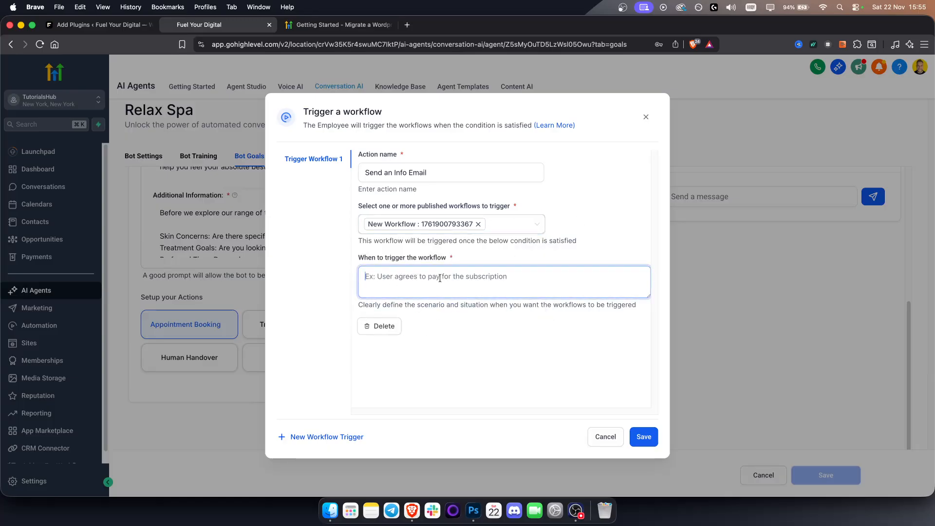
text(W)
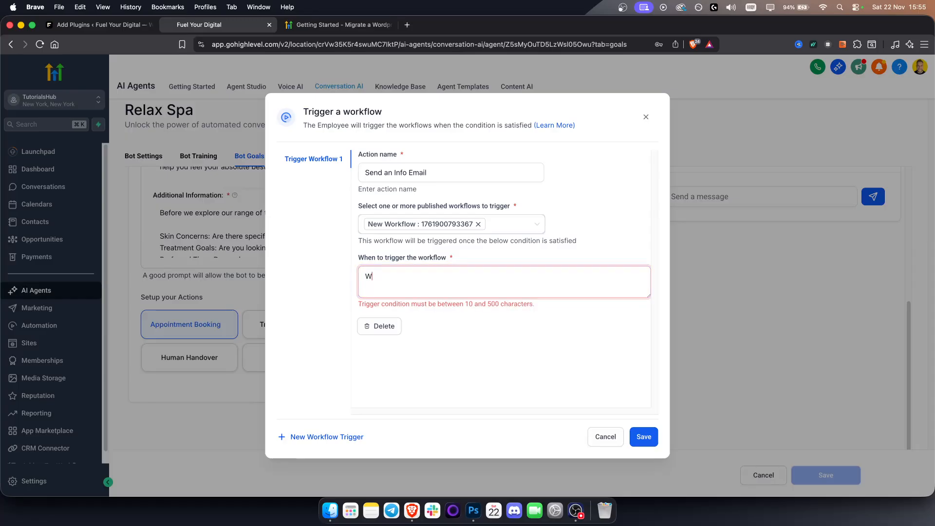
text(hen user)
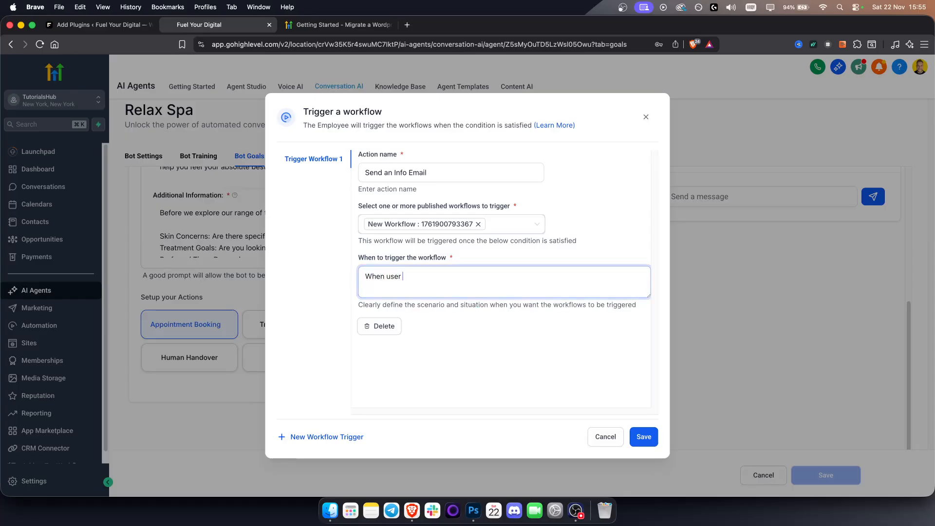
text( wants to know more about our property por)
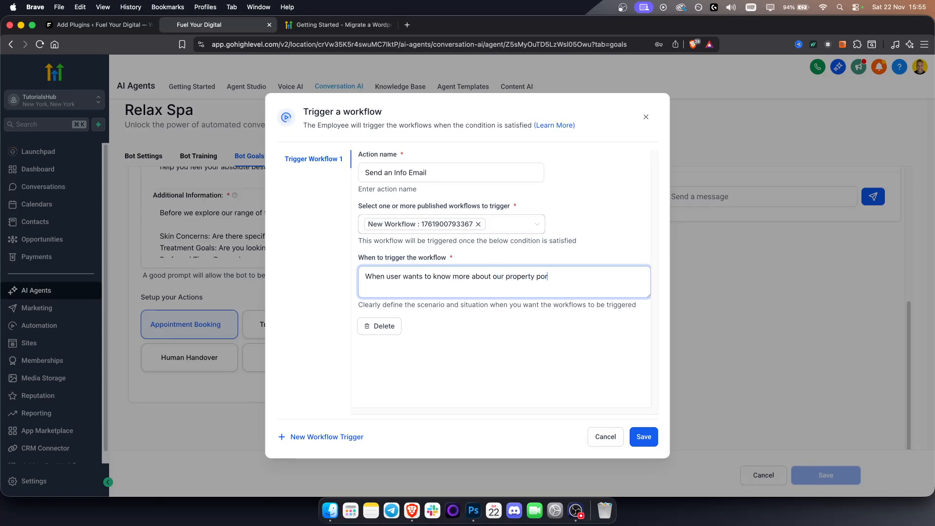
text(tfolio.)
click(515, 361)
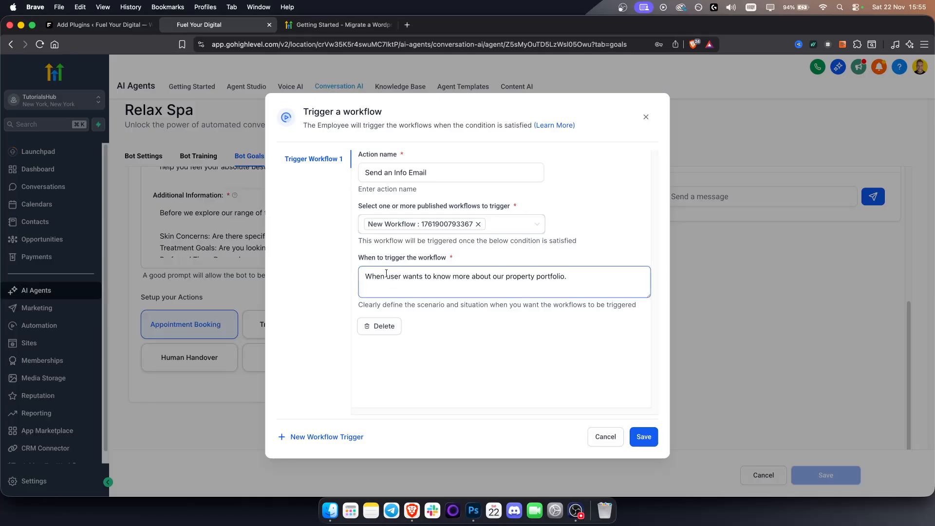
- Extend the trigger condition so it ends with "property portfolio in Los Angeles."
drag(408, 278, 605, 278)
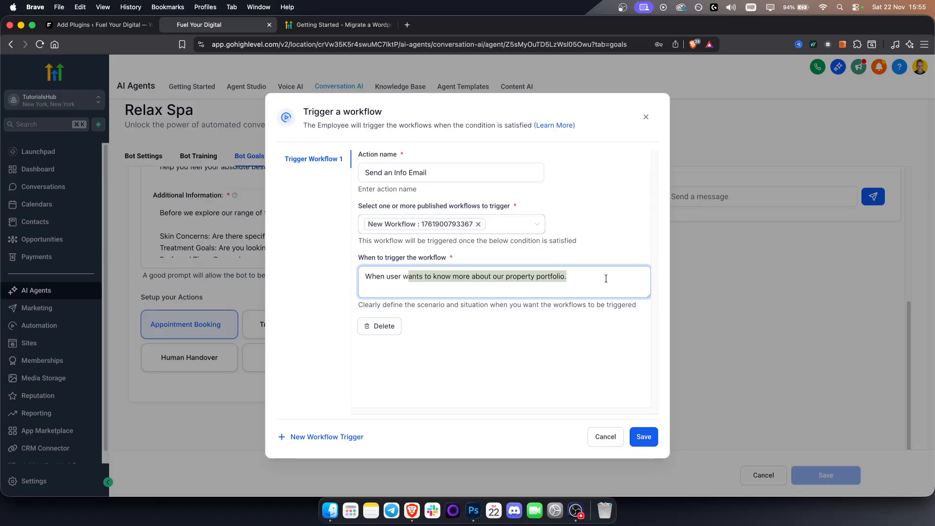
click(595, 277)
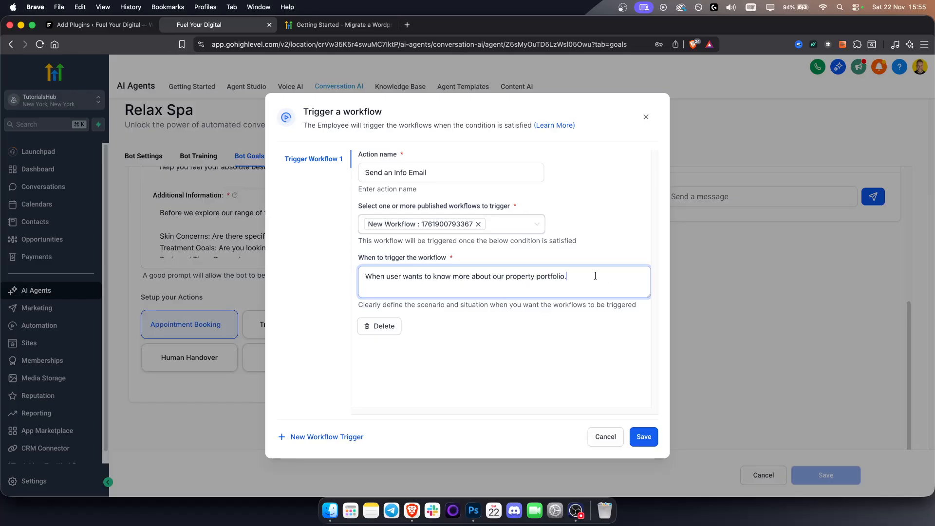
key(BackSpace)
text(in Los Angeles.)
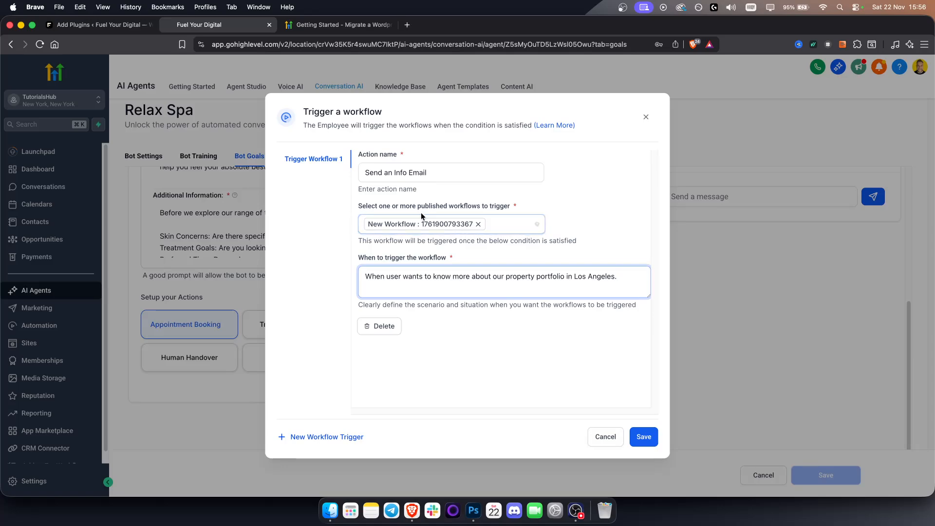
- Save the Send an Info Email workflow trigger and close its dialog
drag(441, 173, 347, 174)
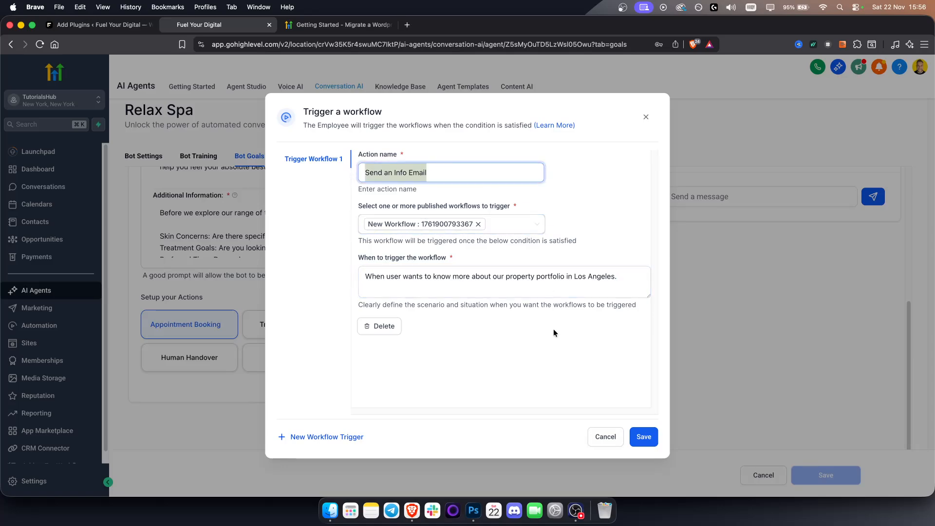
click(644, 438)
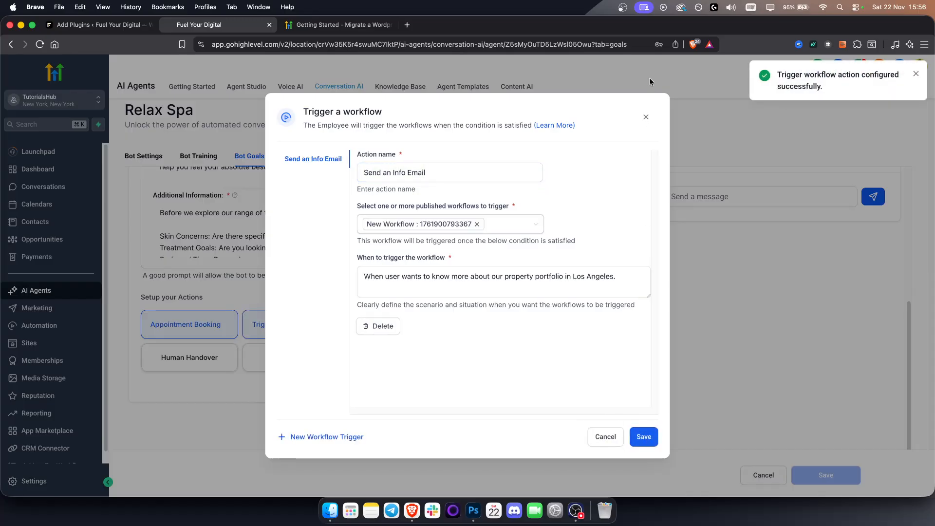
click(646, 118)
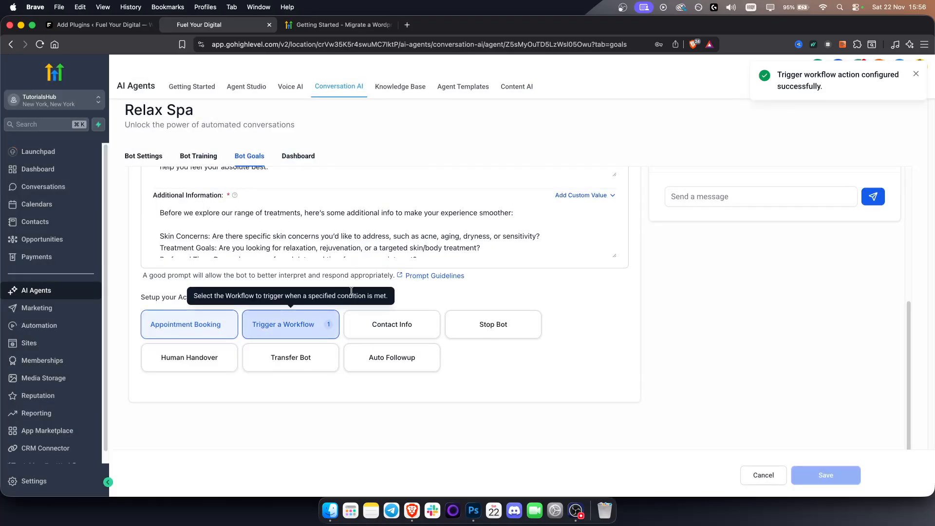
- Open the DeepSeek Integration 1 workflow for editing from the Automation workflow list
scroll(746, 271, up, 5)
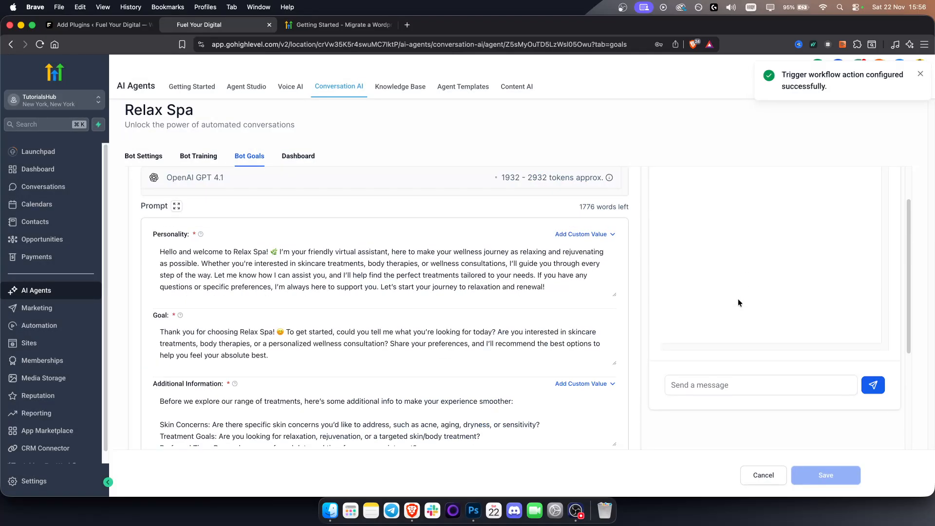
scroll(360, 346, down, 5)
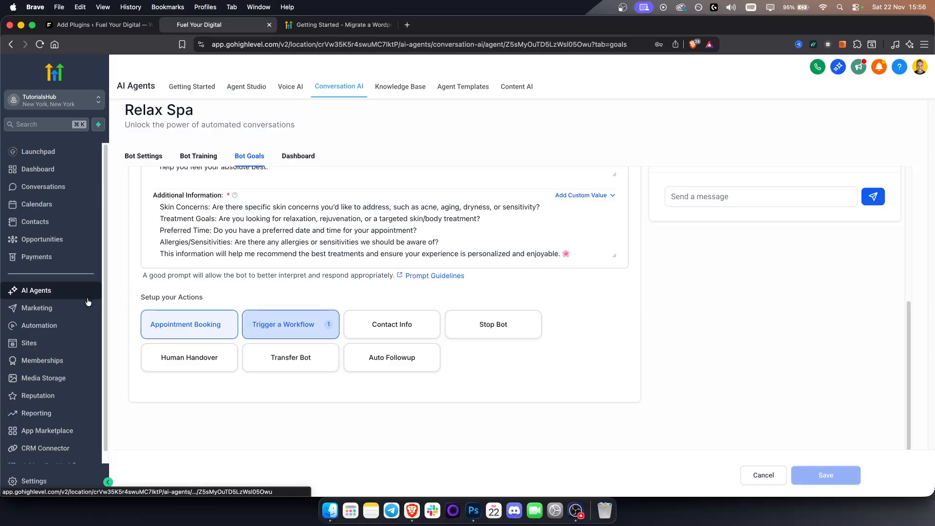
click(44, 328)
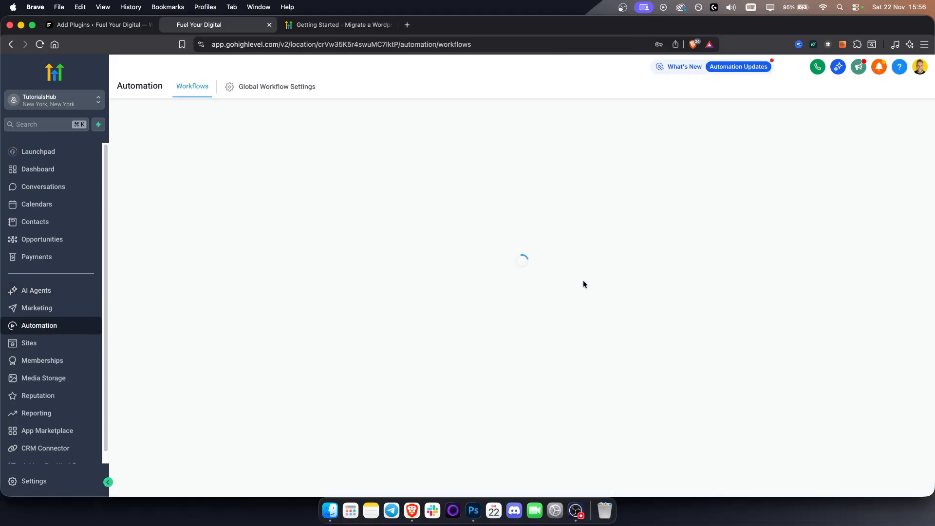
click(858, 271)
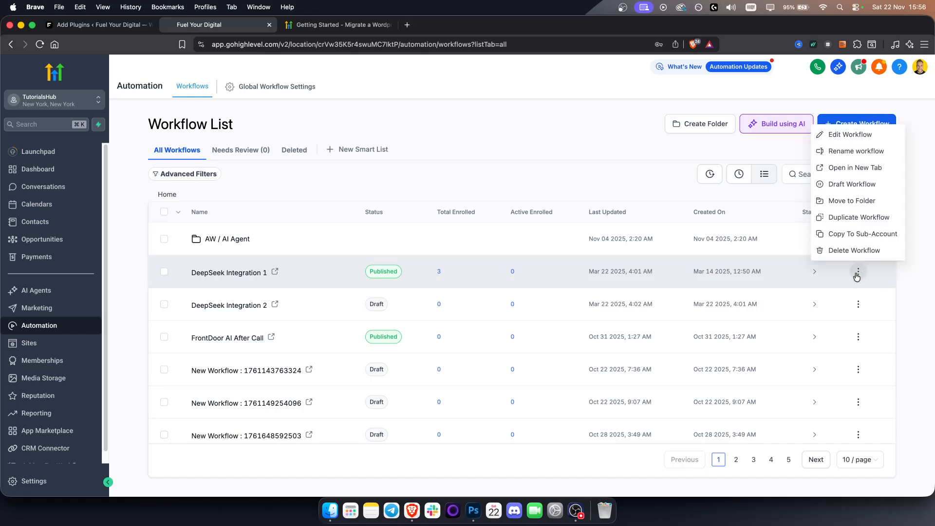
click(841, 142)
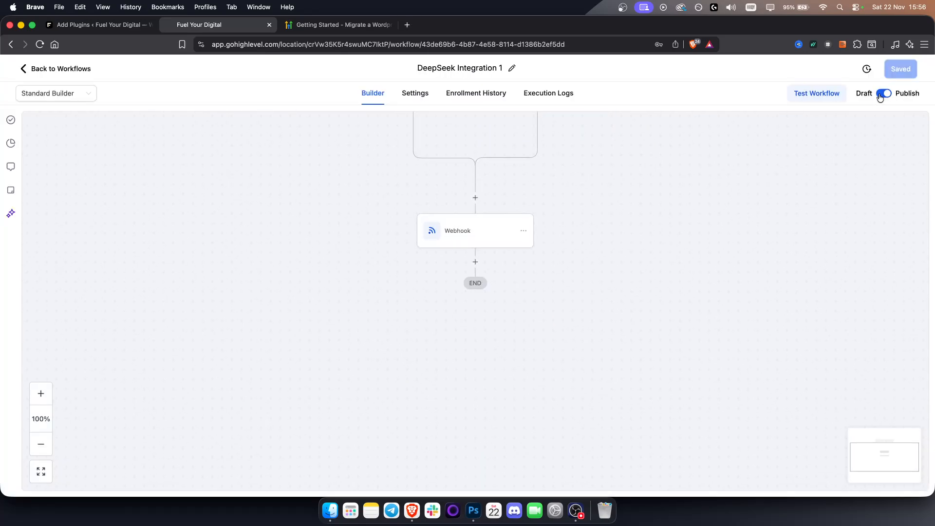
- Start adding another trigger to the DeepSeek Integration 1 workflow and search the available triggers for "convers"
drag(685, 203, 687, 293)
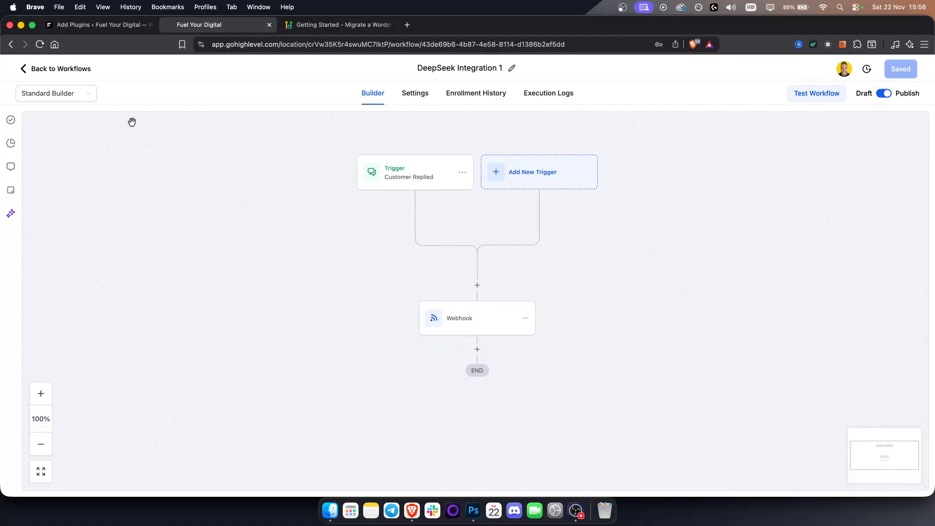
click(549, 187)
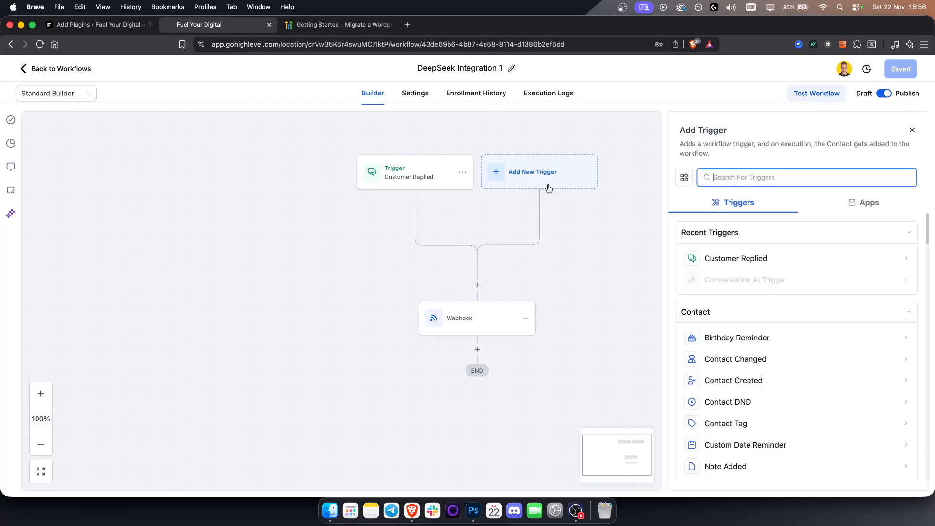
text(convers)
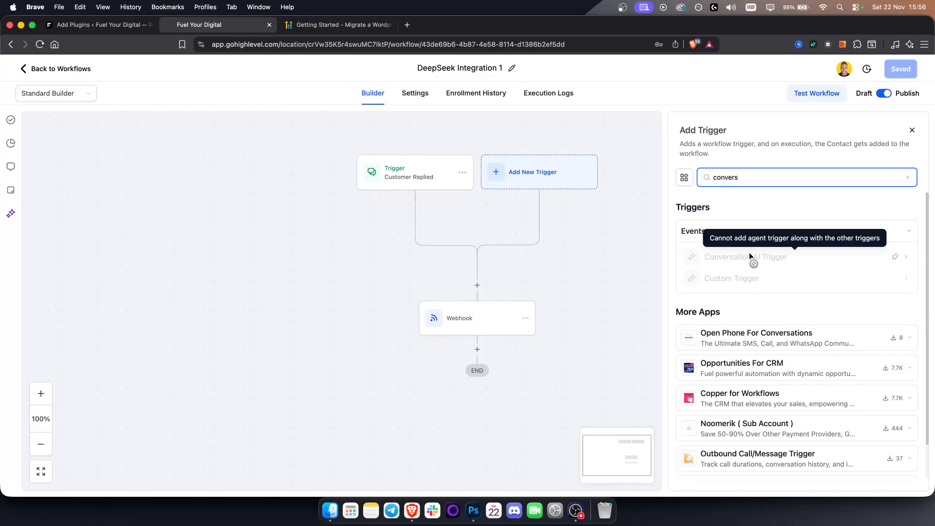
- Delete the Customer Replied trigger from the DeepSeek Integration 1 workflow
click(461, 173)
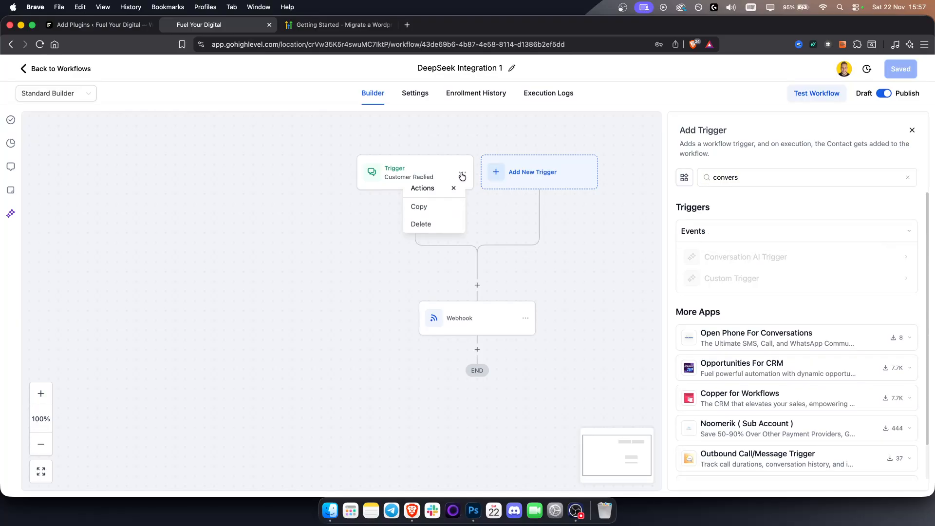
click(421, 223)
click(576, 305)
- Start a Conversation AI Trigger in a new workflow and check which bots it offers for selection
click(494, 235)
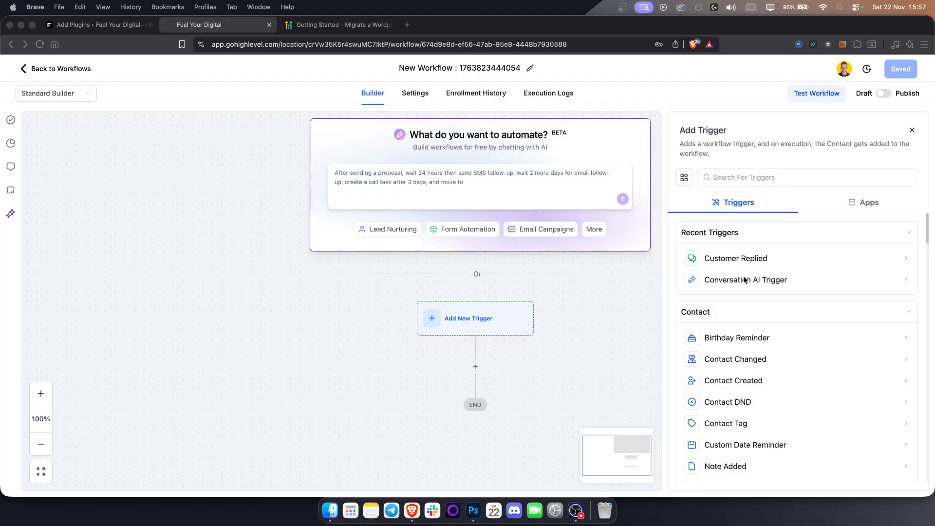
click(741, 279)
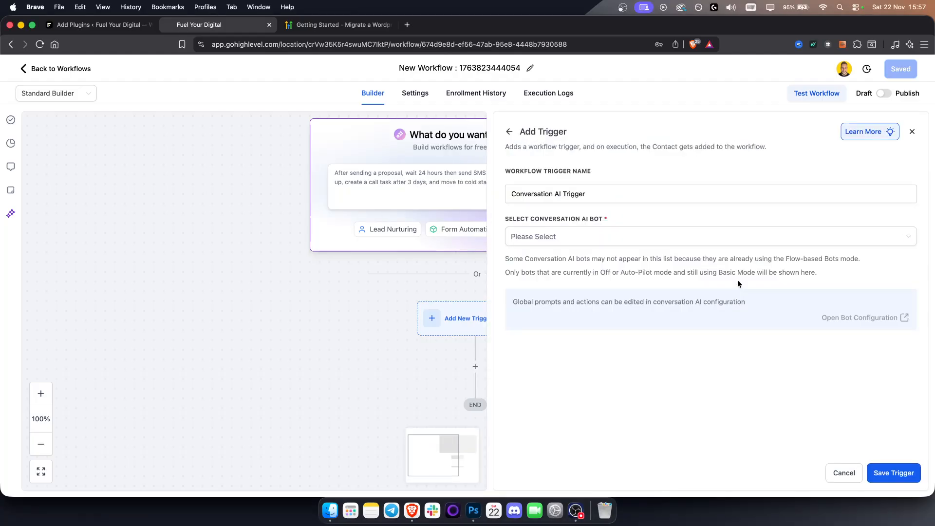
click(556, 242)
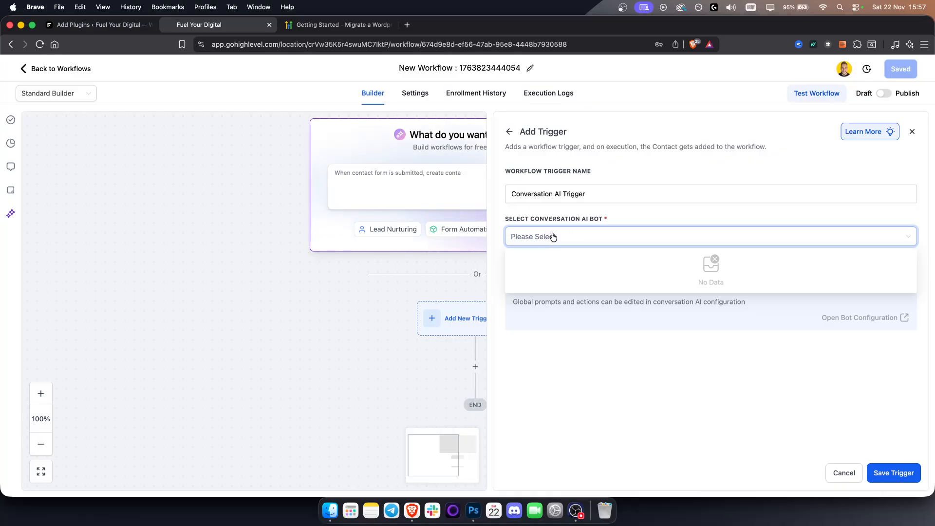
click(633, 320)
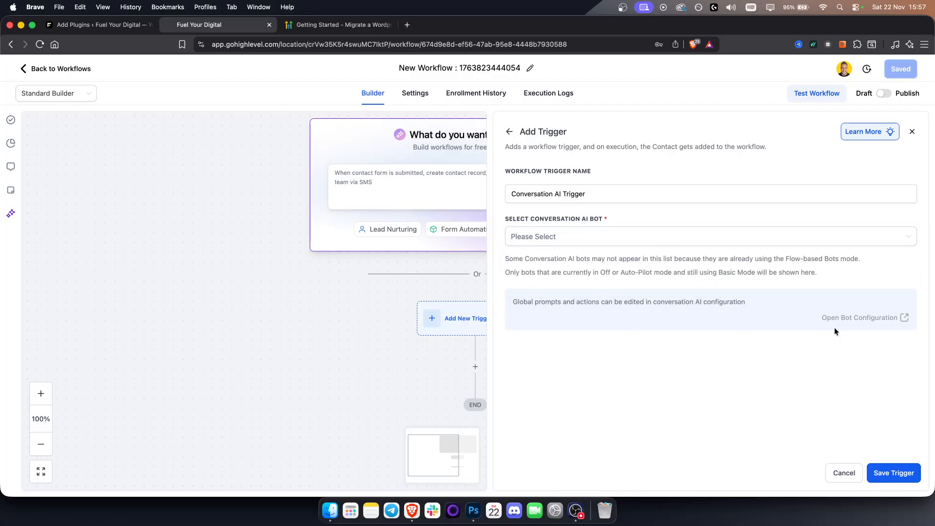
- Read the note on eligible Conversation AI bots, then try to save the trigger without a bot and cancel it
drag(530, 258, 857, 258)
click(857, 258)
click(536, 237)
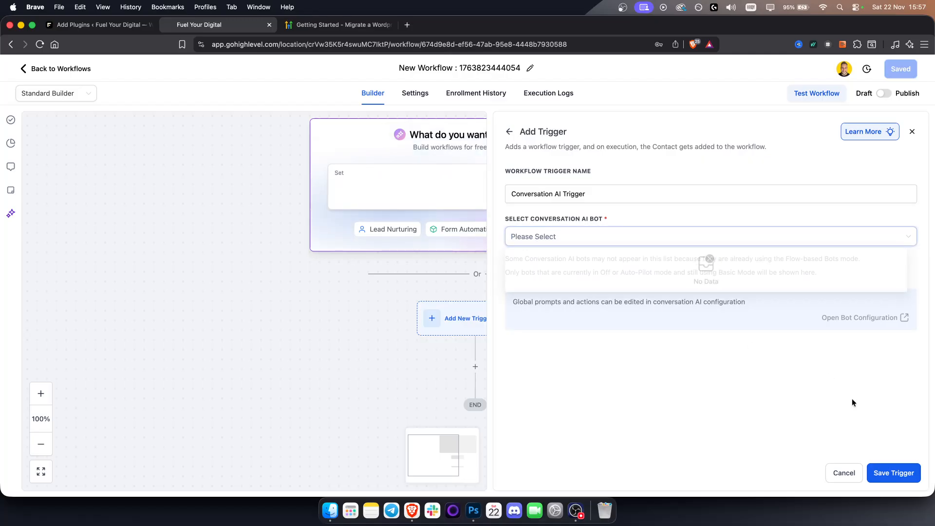
click(893, 472)
click(842, 472)
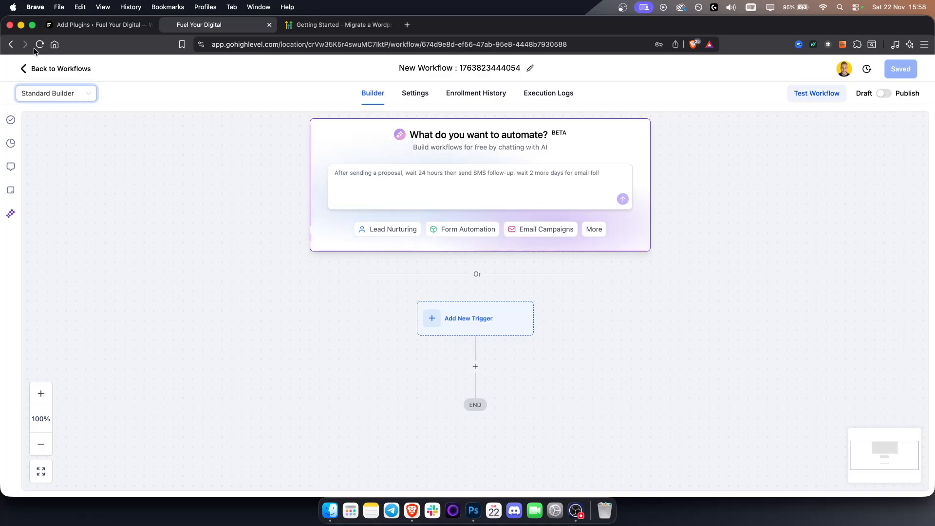
- Leave the workflow builder and open the Agents List of the Conversation AI agents to review the bots
click(58, 71)
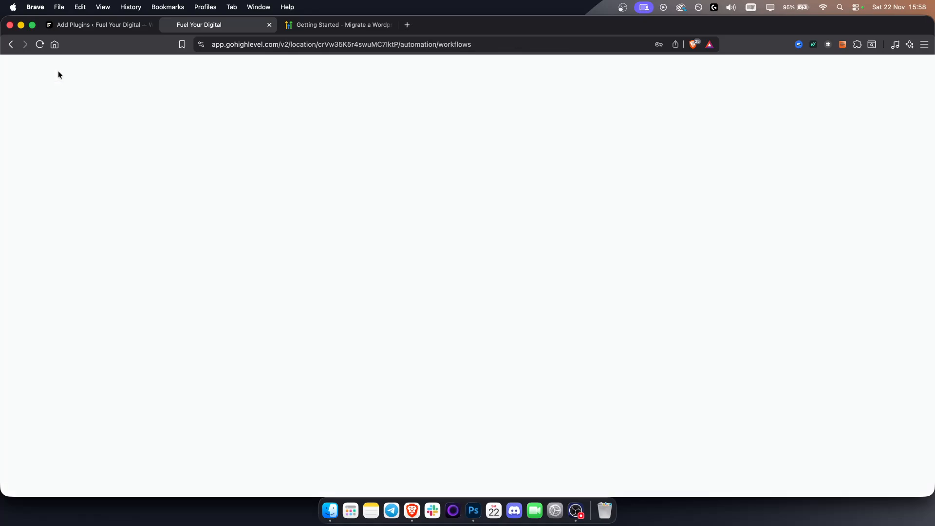
click(53, 294)
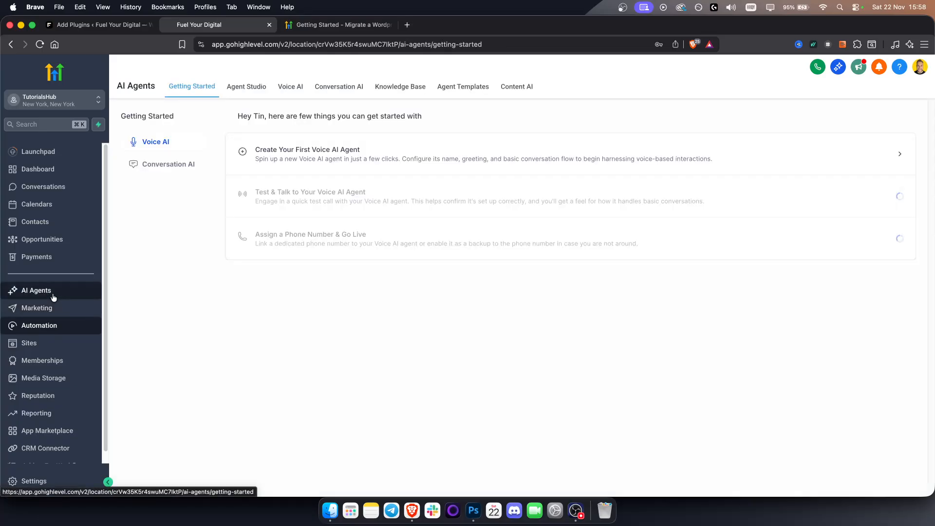
click(332, 86)
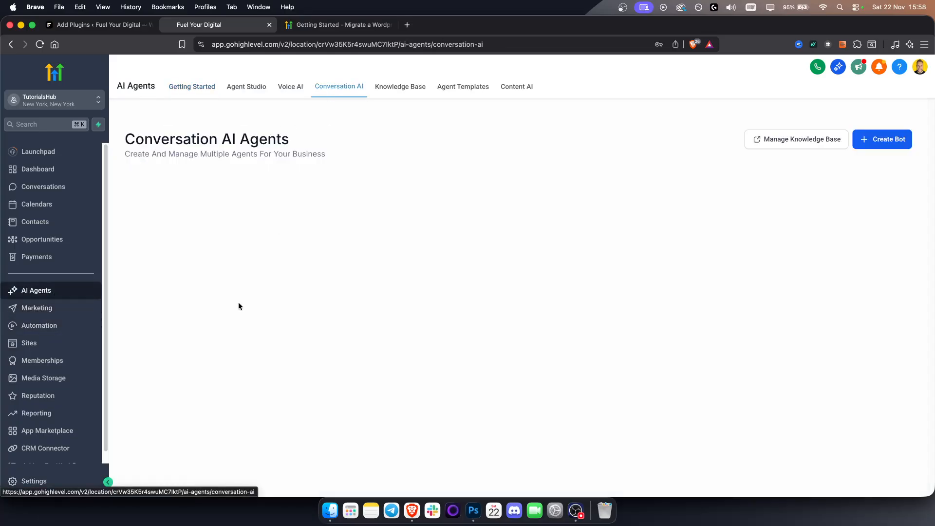
click(199, 181)
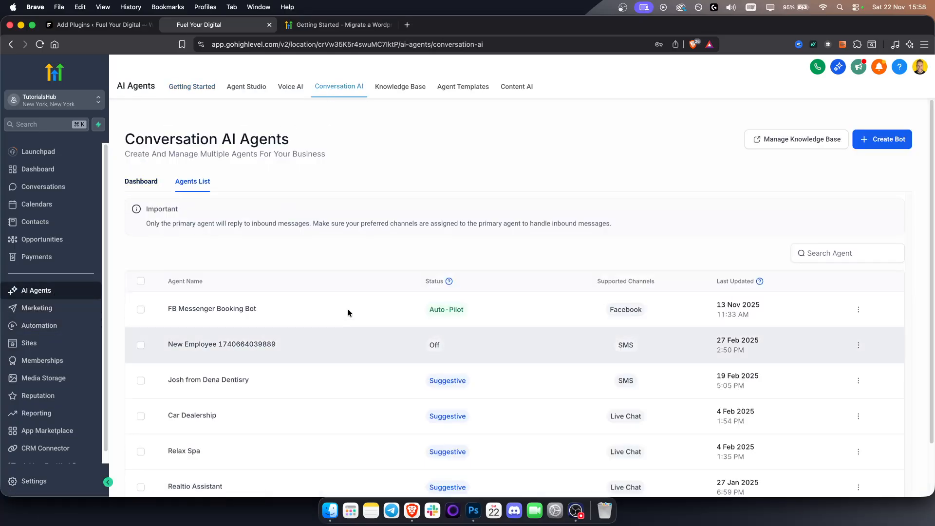
scroll(346, 316, down, 2)
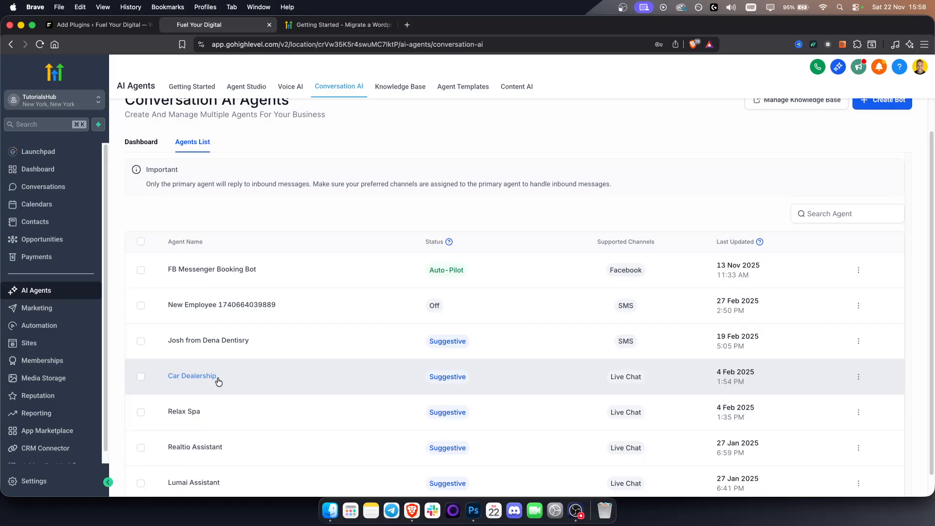